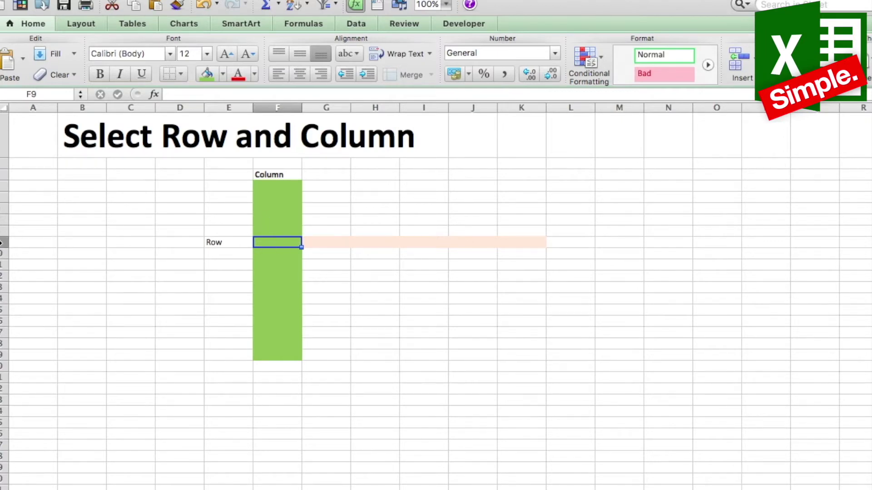
Select all of row 9, then all of column F, by clicking their headers, returning to F9 each time
left_click(2, 243)
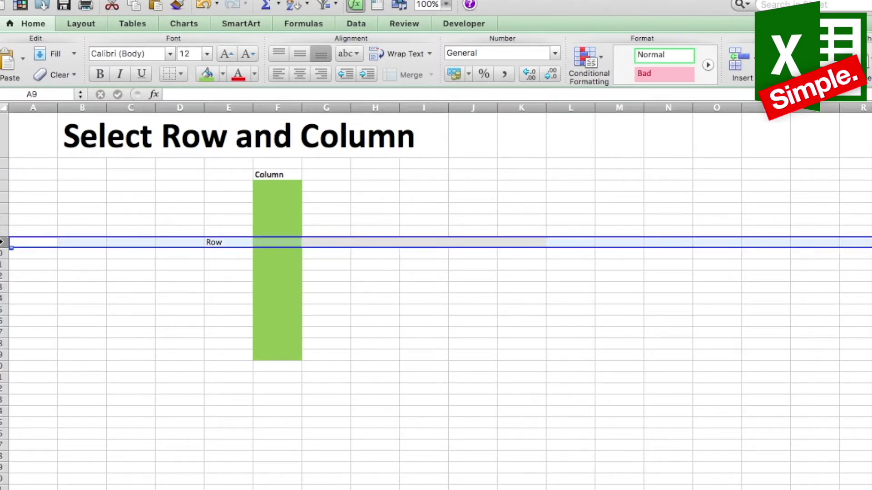
left_click(278, 242)
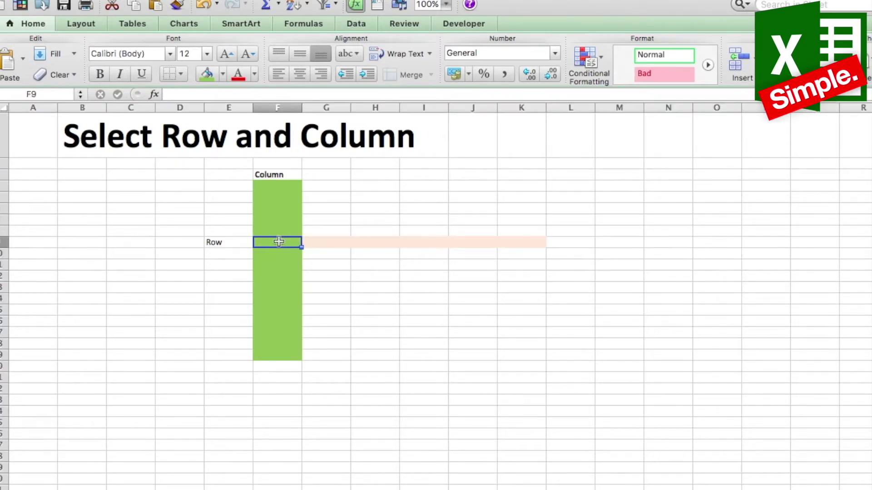
left_click(277, 108)
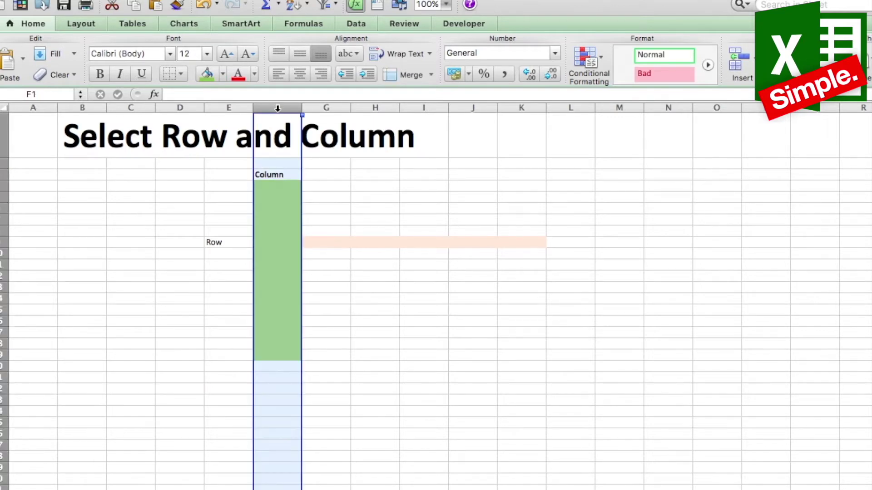
left_click(288, 240)
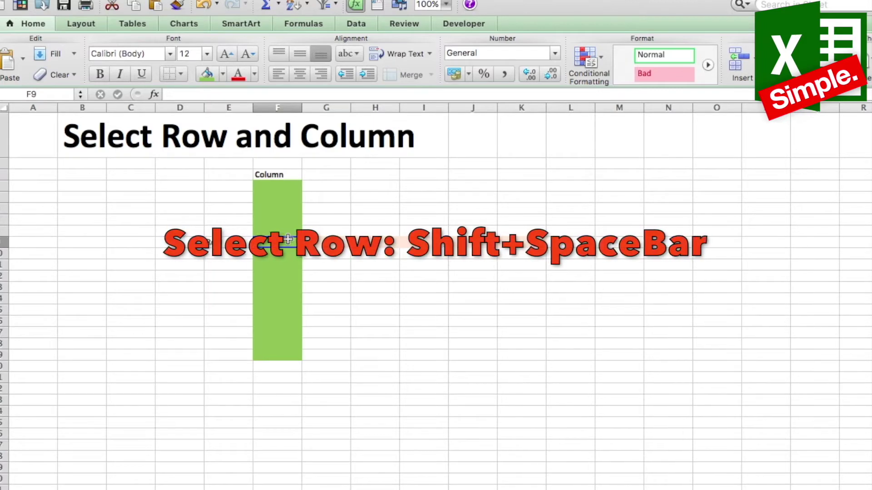
Select row 9 with Shift+Space and column F with Ctrl+Space, returning to F9 in between
key("shift+space")
left_click(287, 239)
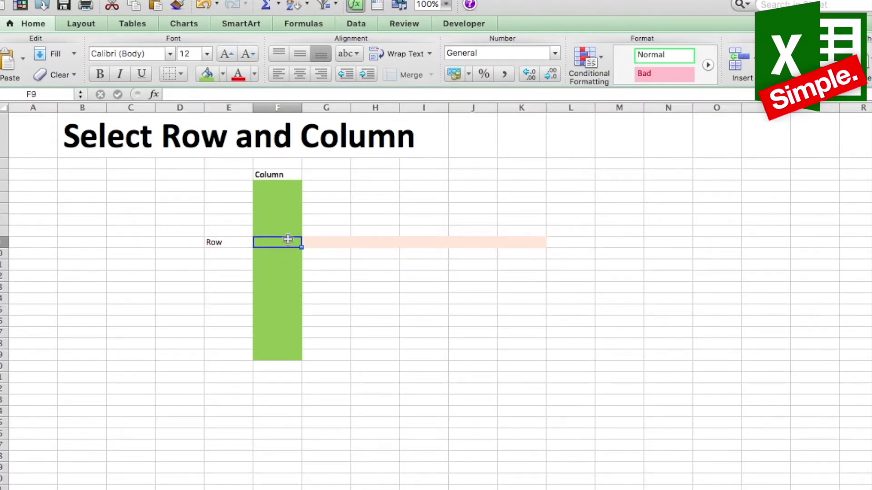
key("ctrl+space")
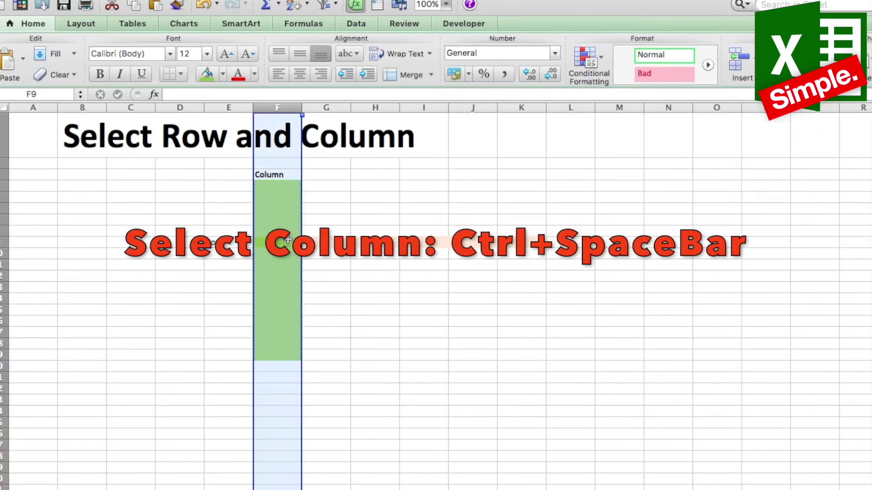
left_click(287, 239)
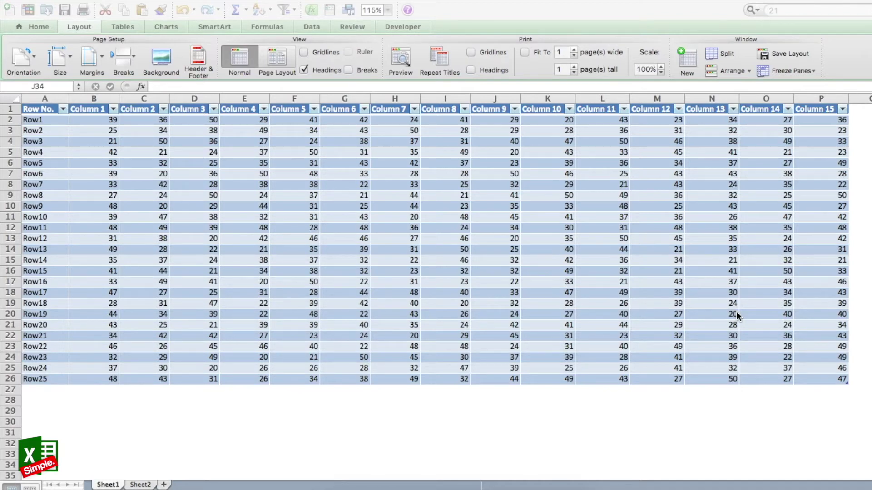
Search the table for 21, step through two matches, and move the Find dialog aside
left_click(482, 252)
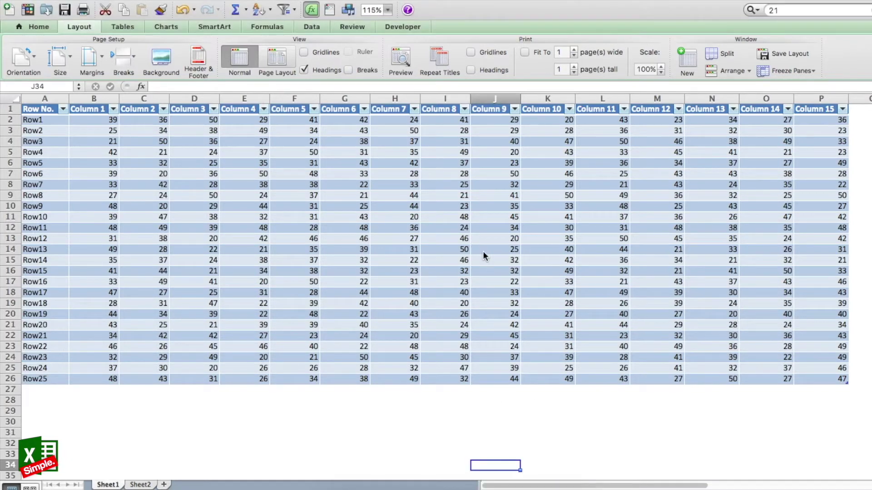
key("super+f")
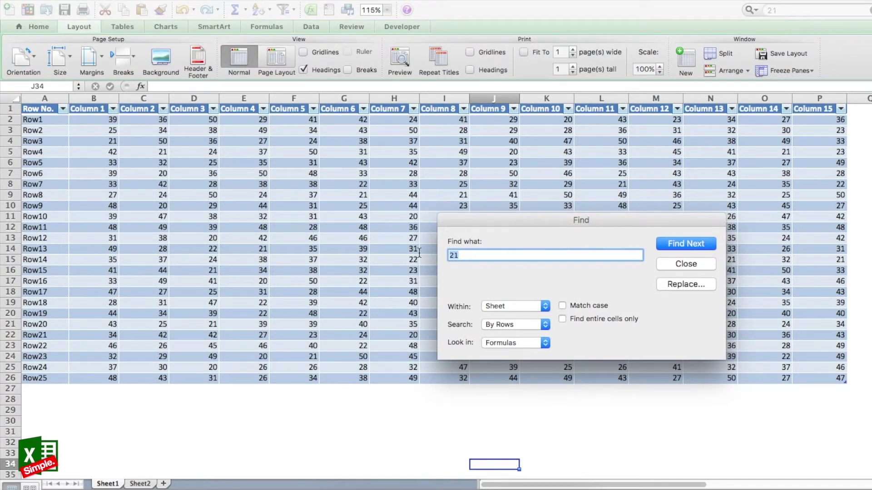
type("21")
left_click(679, 246)
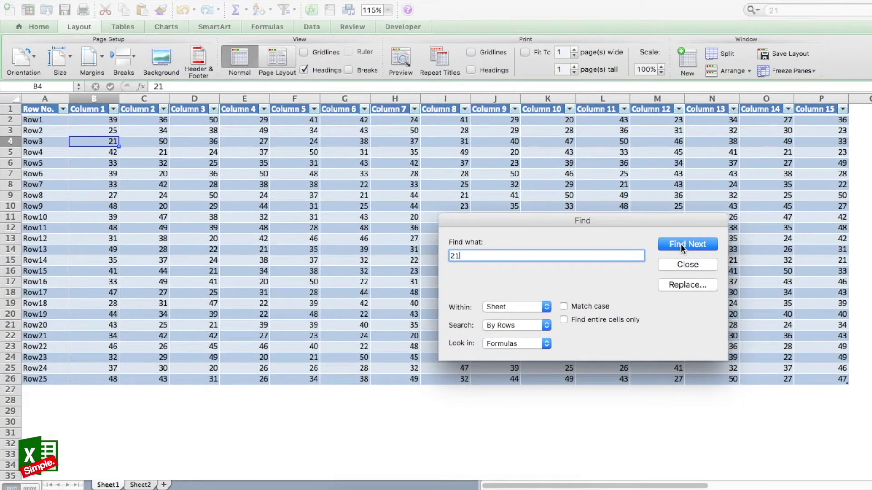
left_click(681, 244)
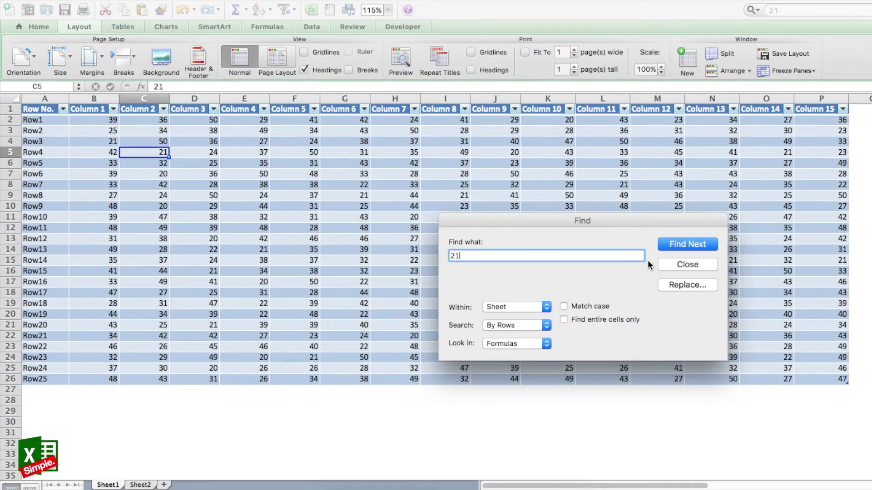
left_click_drag(600, 220, 484, 214)
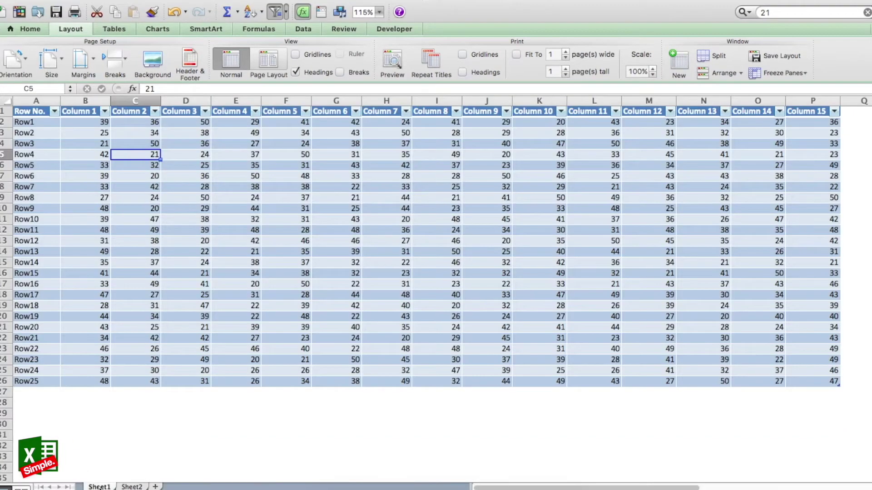
From cell E5, find the next cell containing 37 and close the Find dialog
left_click(266, 192)
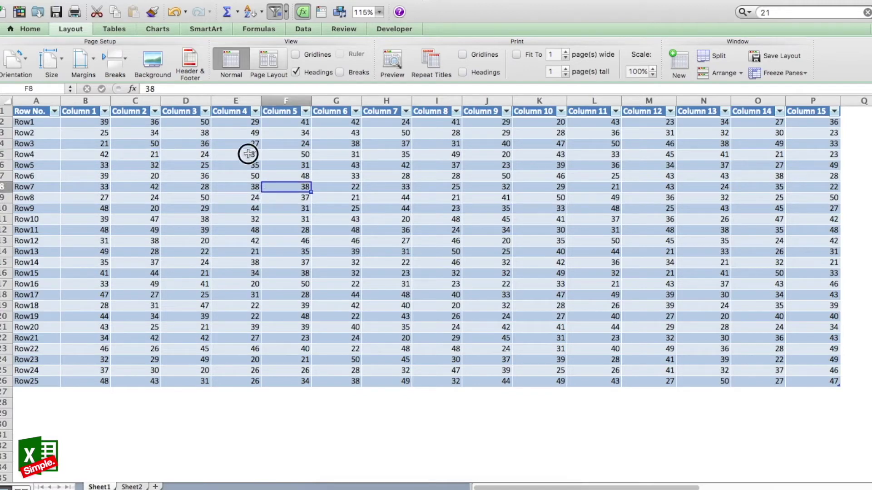
left_click(249, 154)
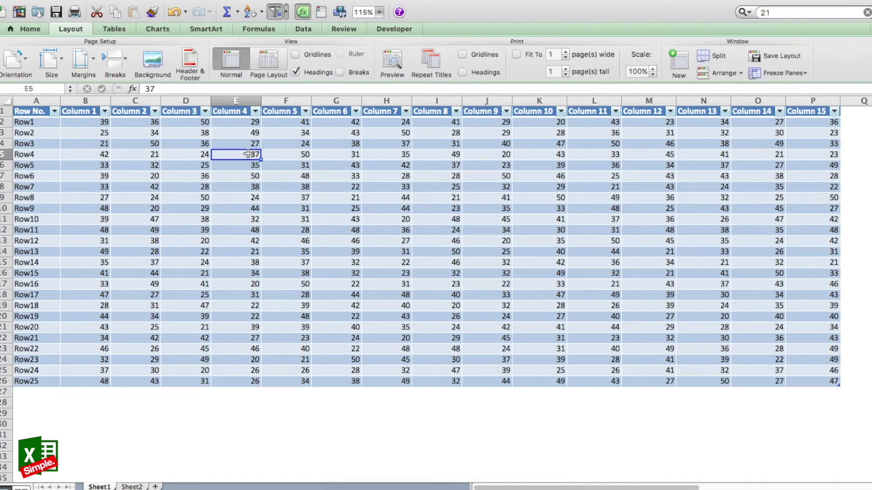
key("super+f")
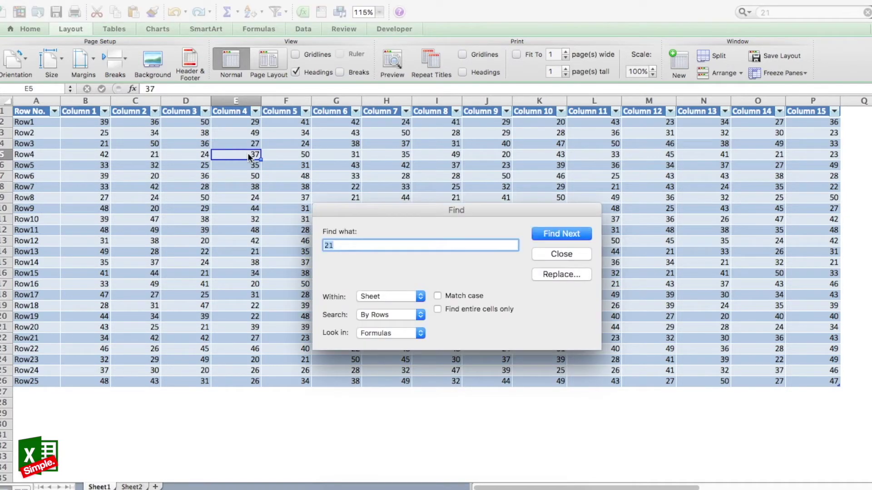
type("37")
key("Return")
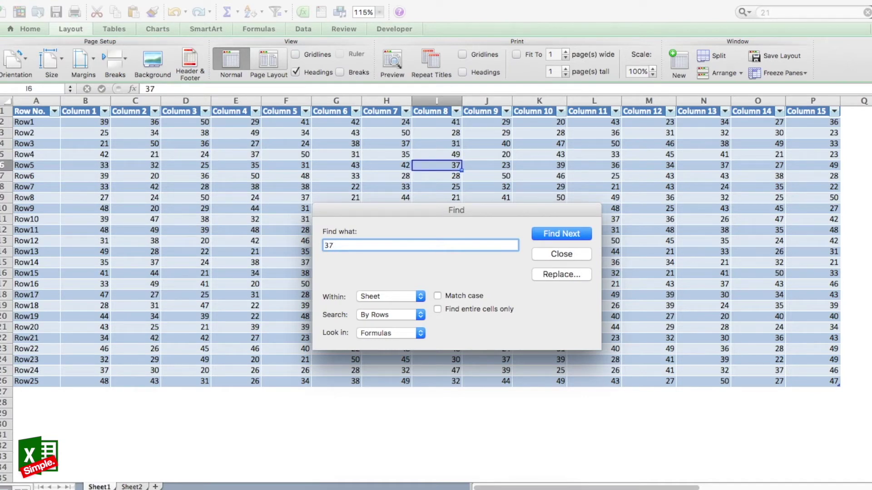
left_click(556, 254)
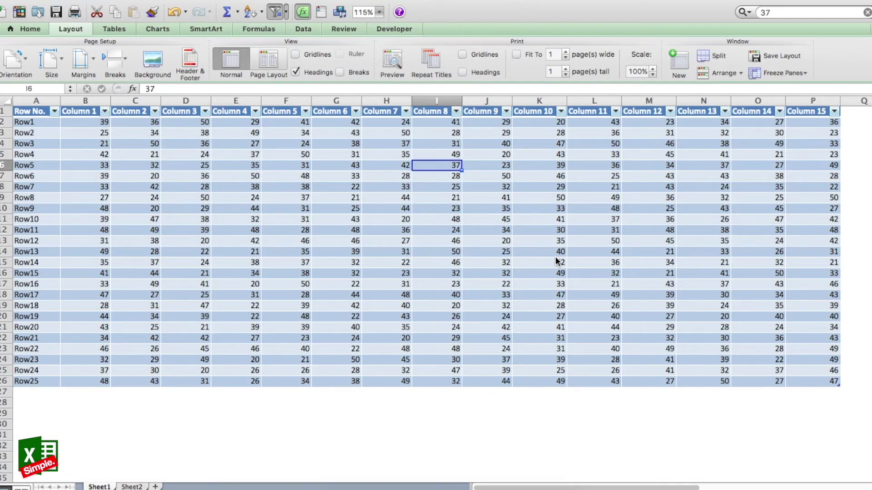
Jump through three more matches of 37, then enter 39 as the new search value
key("Return")
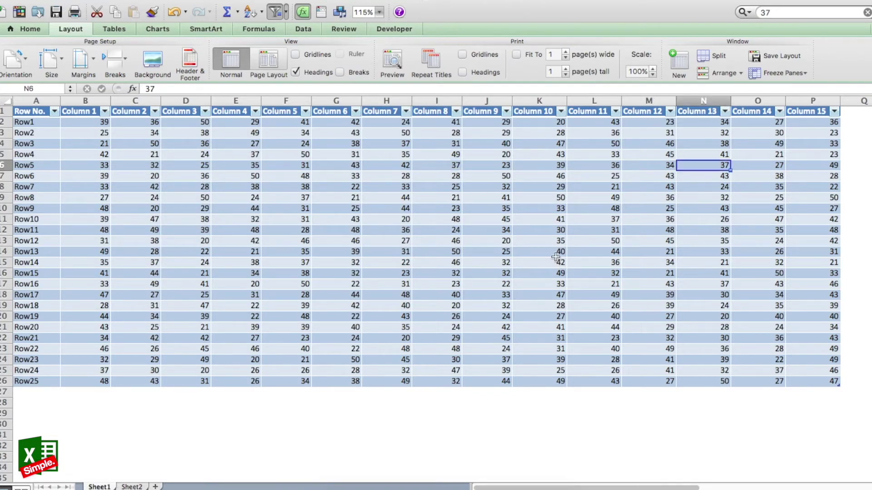
key("Return")
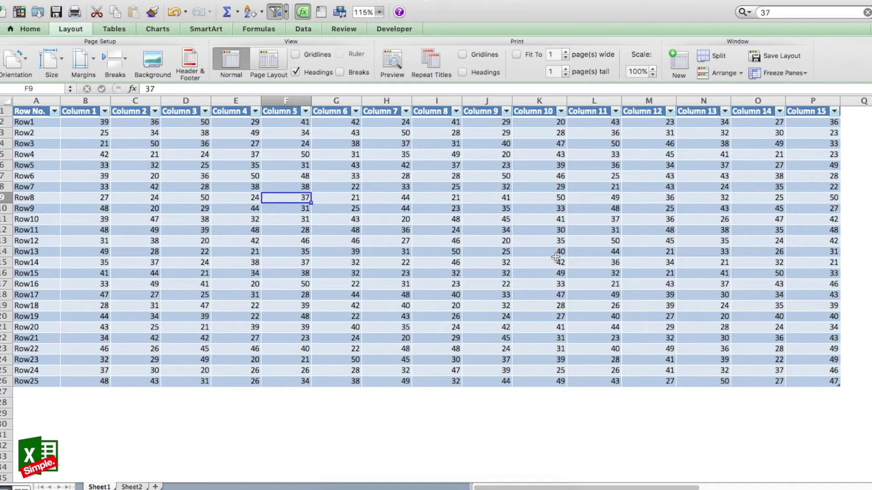
key("Return")
key("Return")
key("Return")
key("Return")
key("Return")
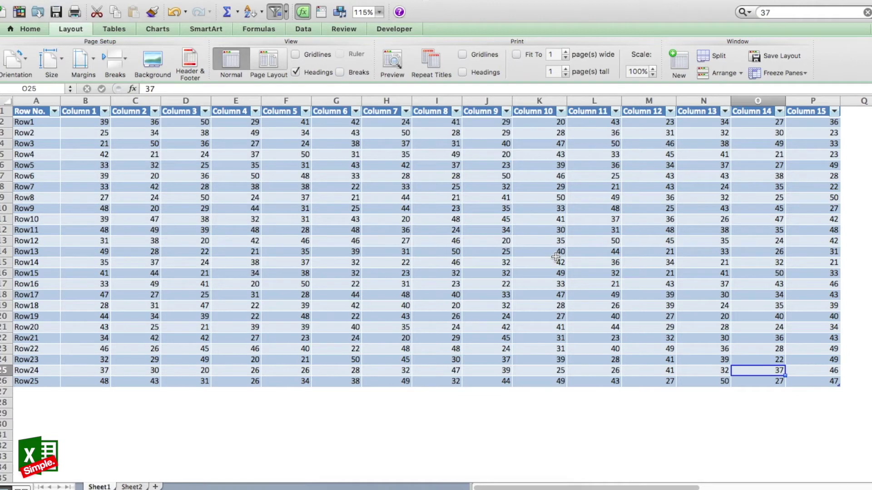
key("super+f")
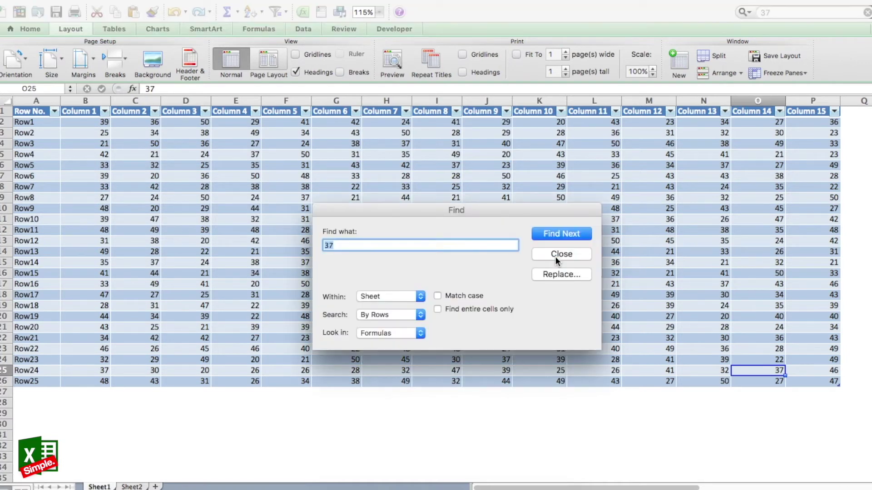
type("39")
Find the first 39, close the dialog, and jump ahead to the match at Row10, Column 1
key("Return")
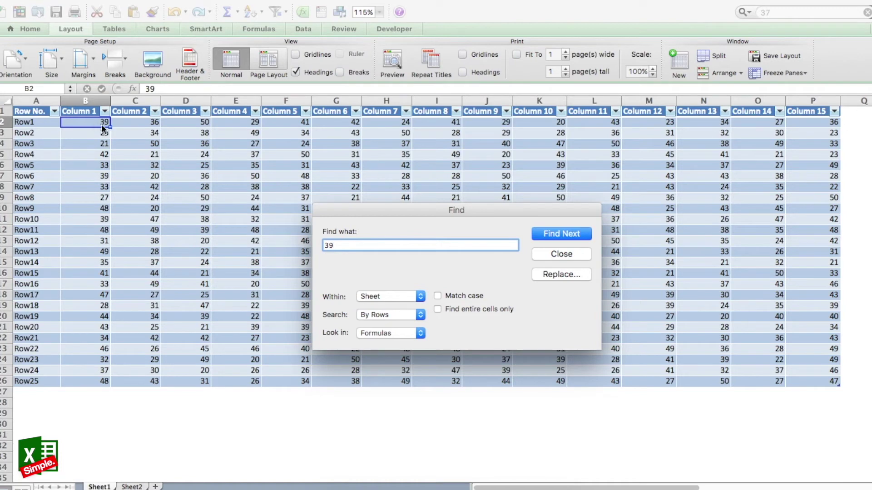
left_click(563, 255)
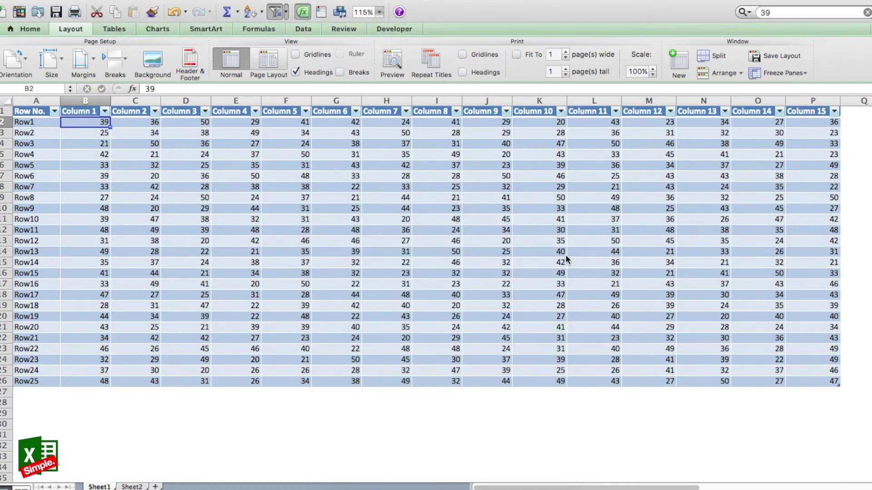
key("super+g")
key("super+g")
key("super+g")
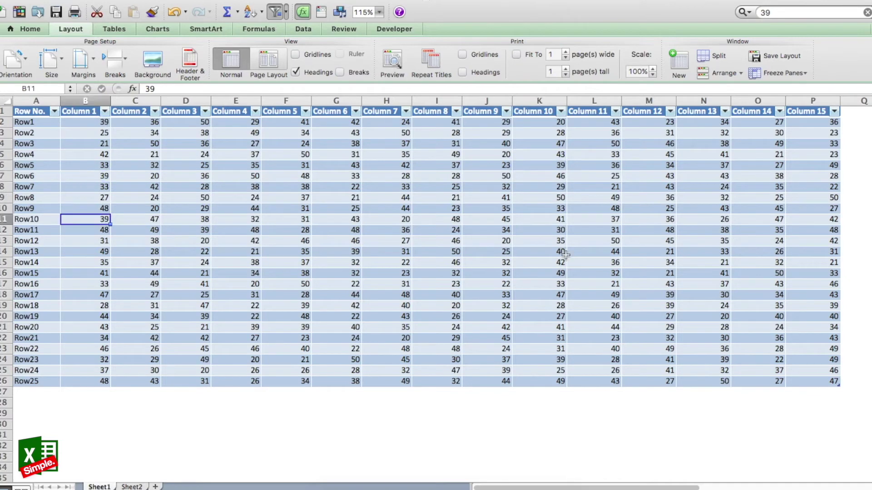
key("super+g")
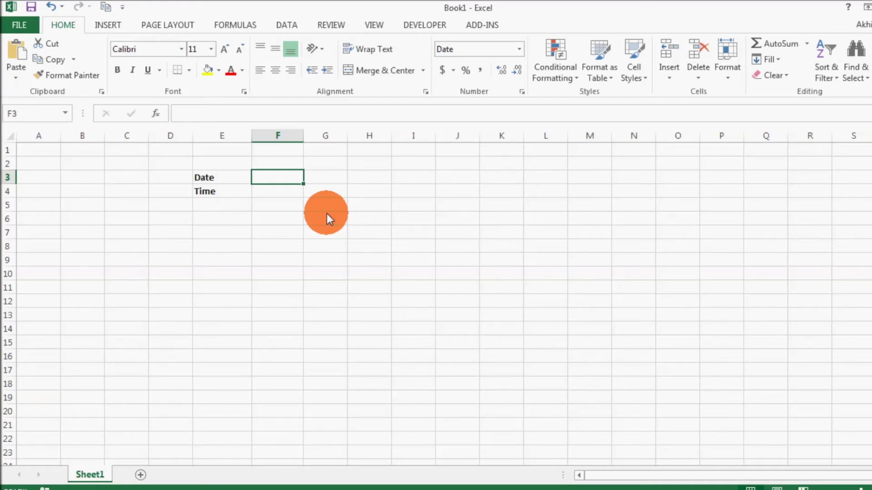
Stamp today's date, 10/12/2014, into cell F3 with Ctrl+;
key("Return")
left_click(274, 179)
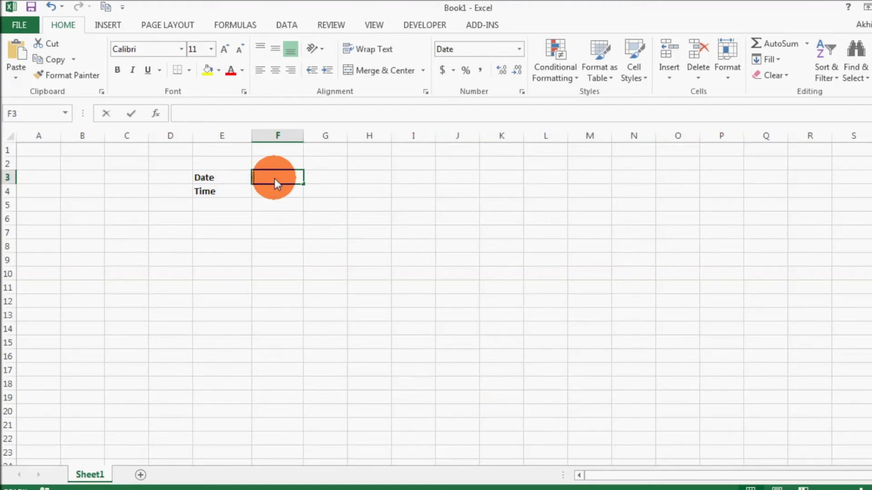
key("ctrl+semicolon")
key("Return")
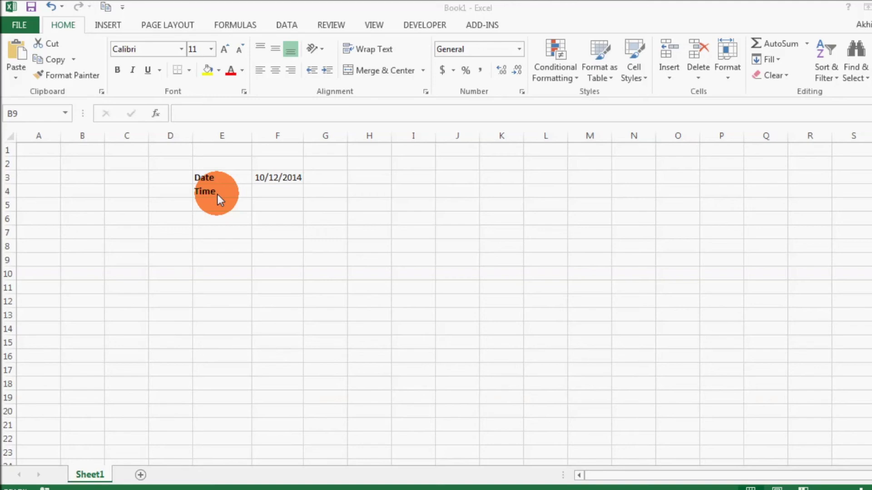
Stamp the current time, 2:49 PM, into cell F4 with Ctrl+Shift+;
left_click(275, 189)
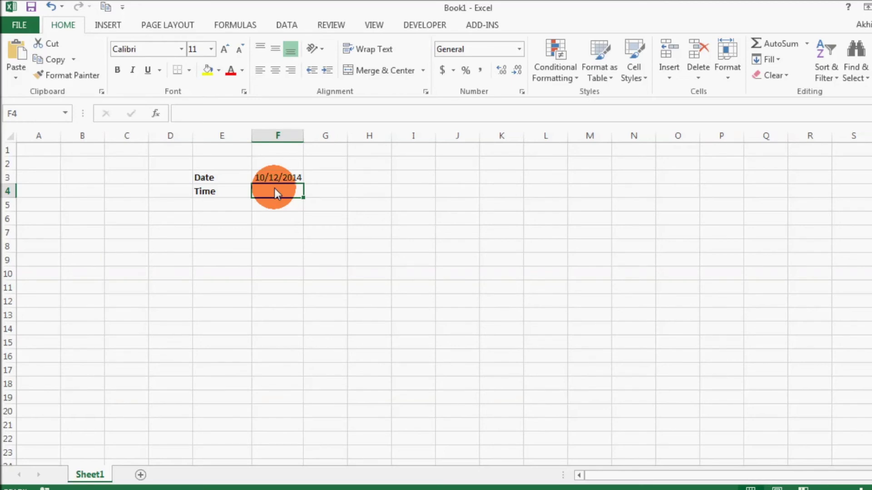
key("ctrl+shift+semicolon")
key("ctrl+Return")
key("Return")
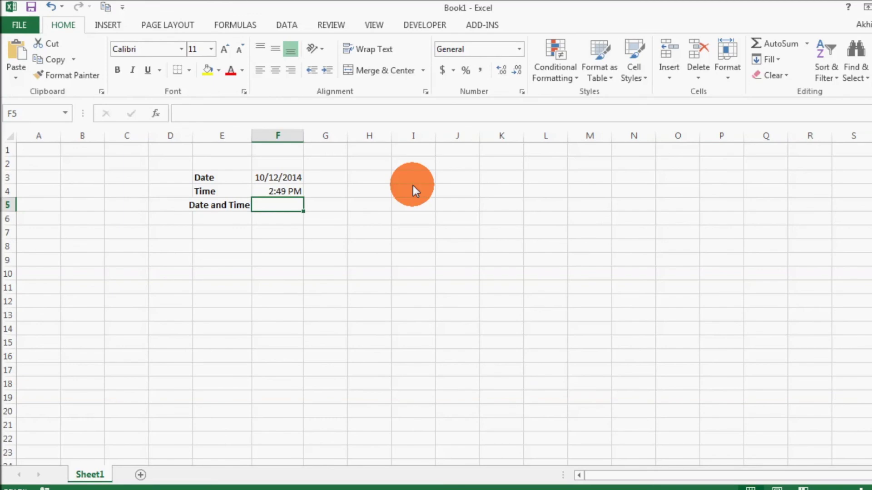
Enter today's date followed by the current time in F5, giving 10/12/2014 14:51
key("ctrl+semicolon")
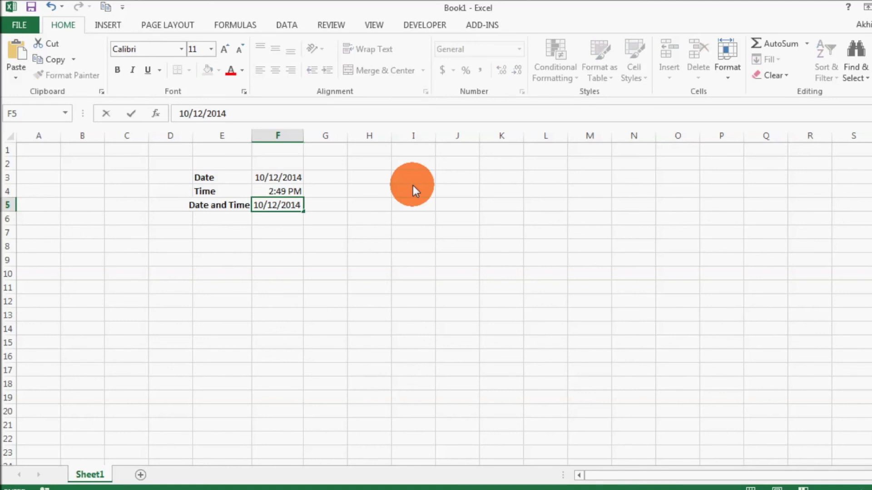
key("ctrl+shift+semicolon")
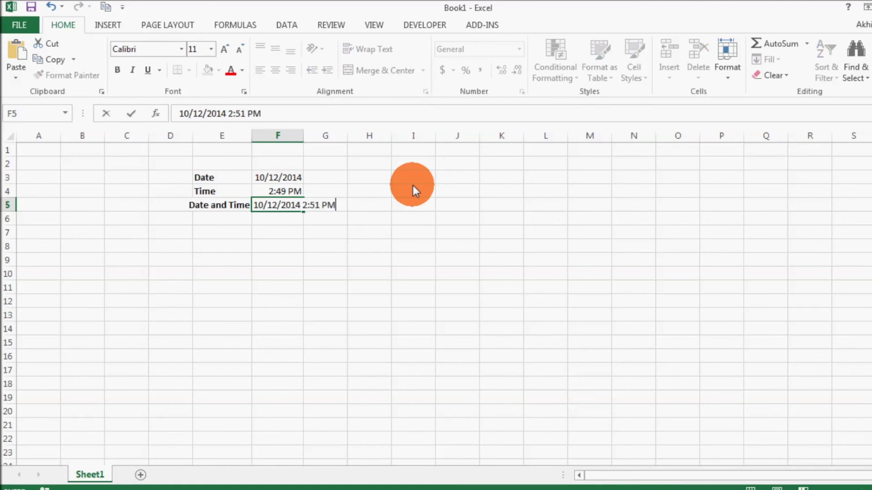
key("Return")
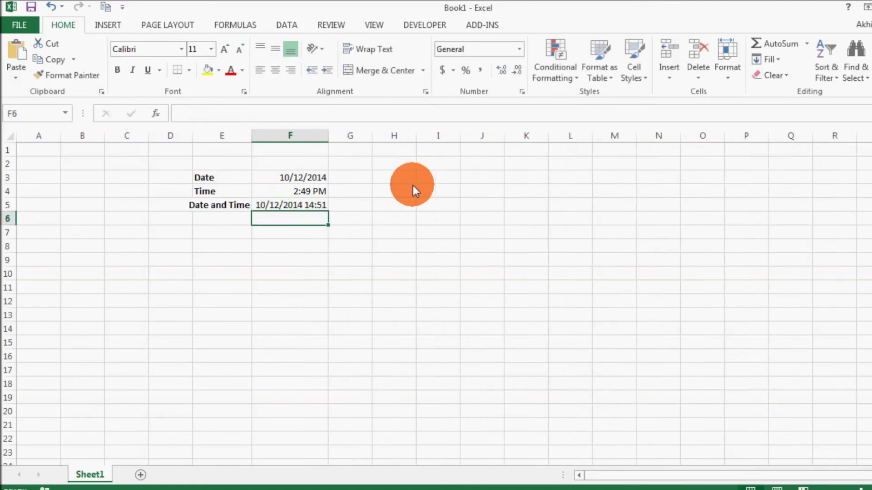